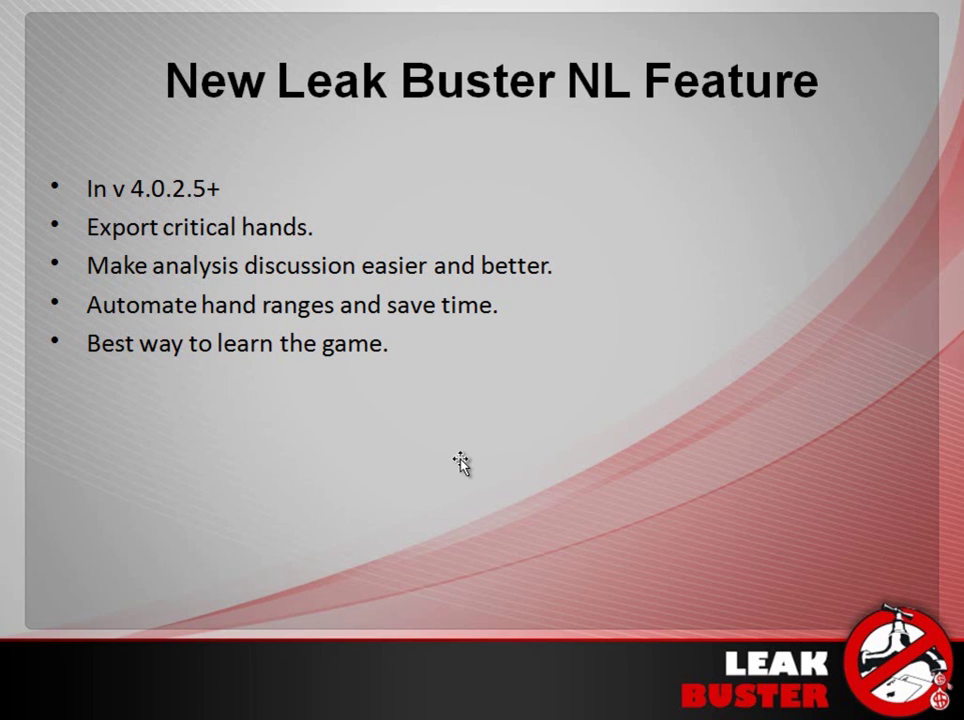
Step: Export the 02/13/2014 Triple Barrel hand from the Repair Guide to the clipboard via Run Equity Calculation
{"action": "mouse_move", "coordinate": [438, 716]}
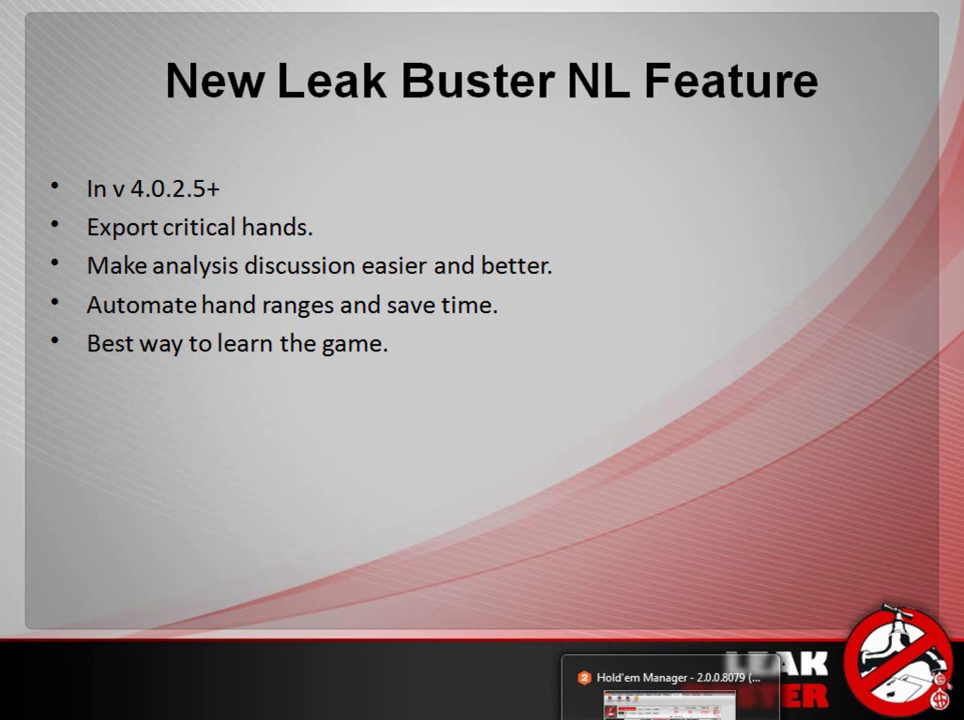
{"action": "left_click", "coordinate": [668, 700]}
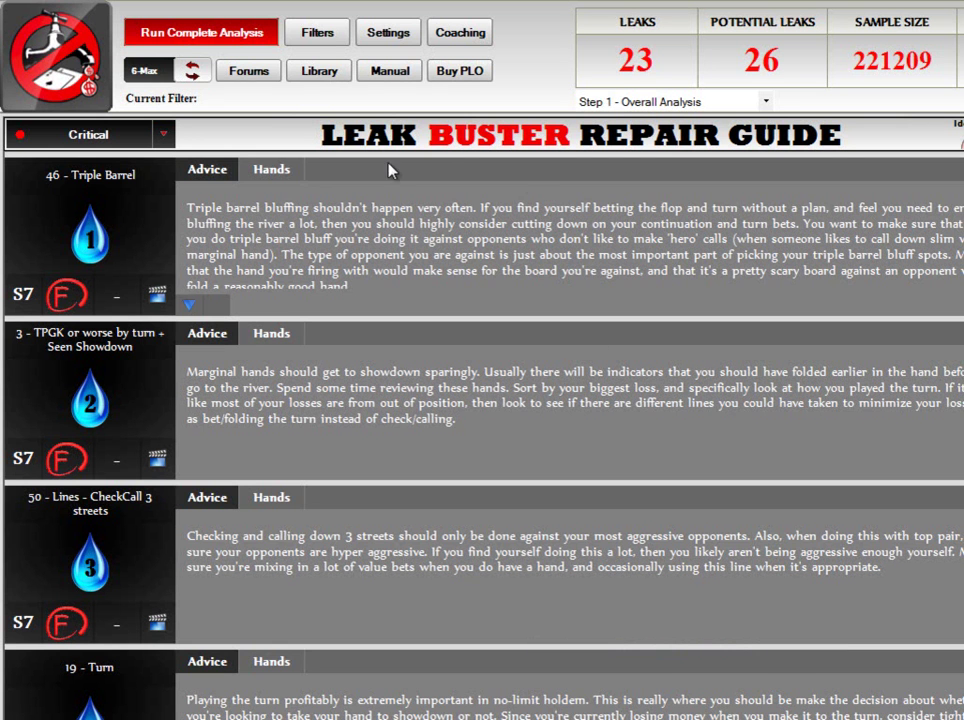
{"action": "left_click", "coordinate": [262, 172]}
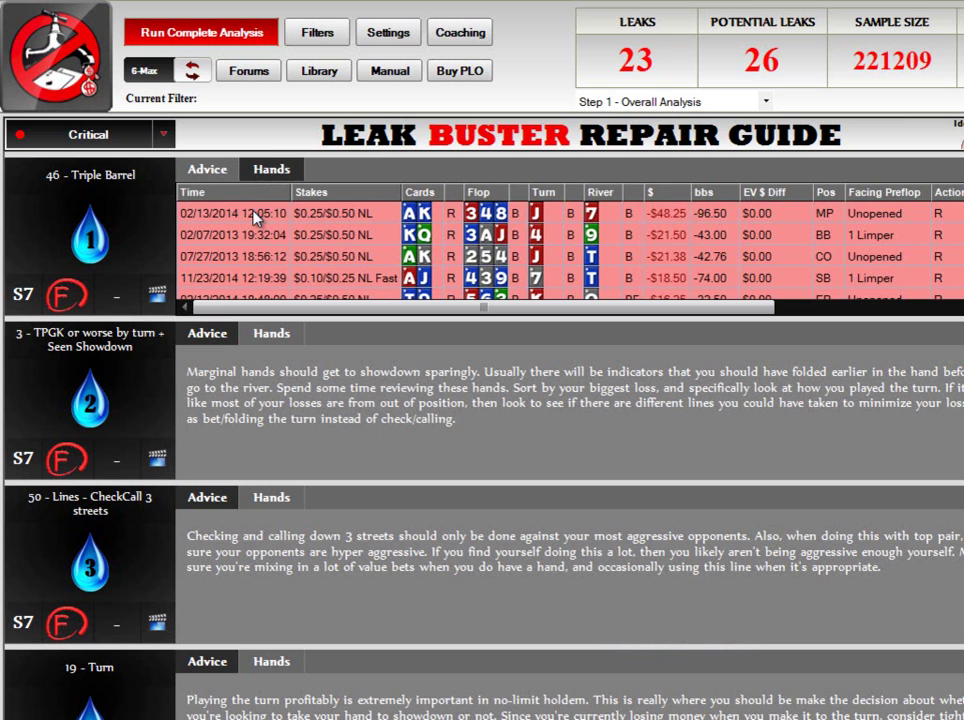
{"action": "left_click", "coordinate": [256, 218]}
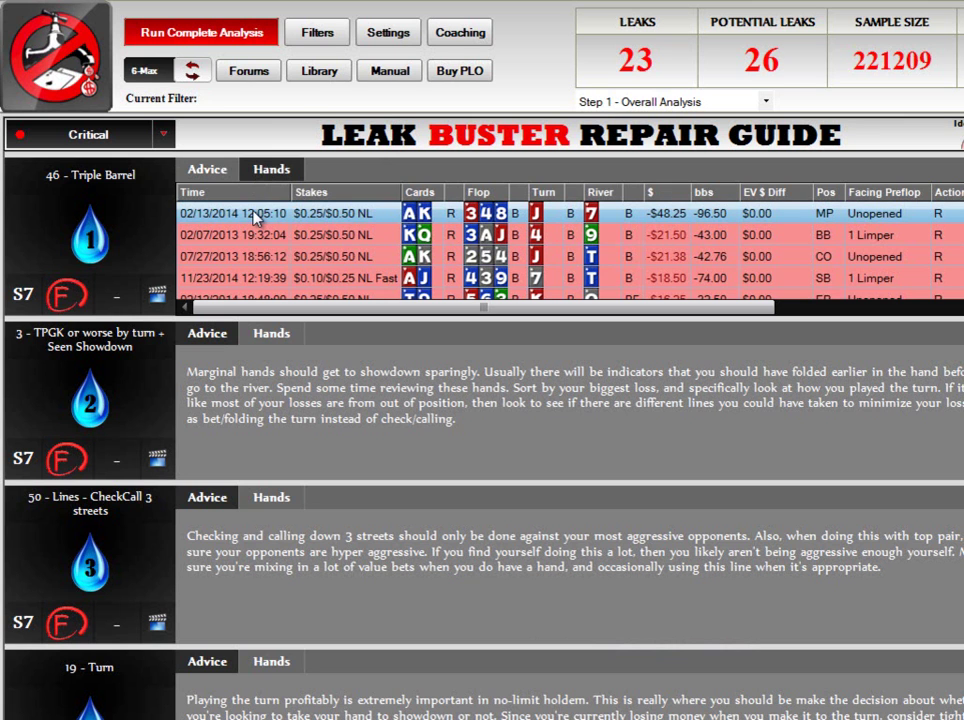
{"action": "right_click", "coordinate": [256, 218]}
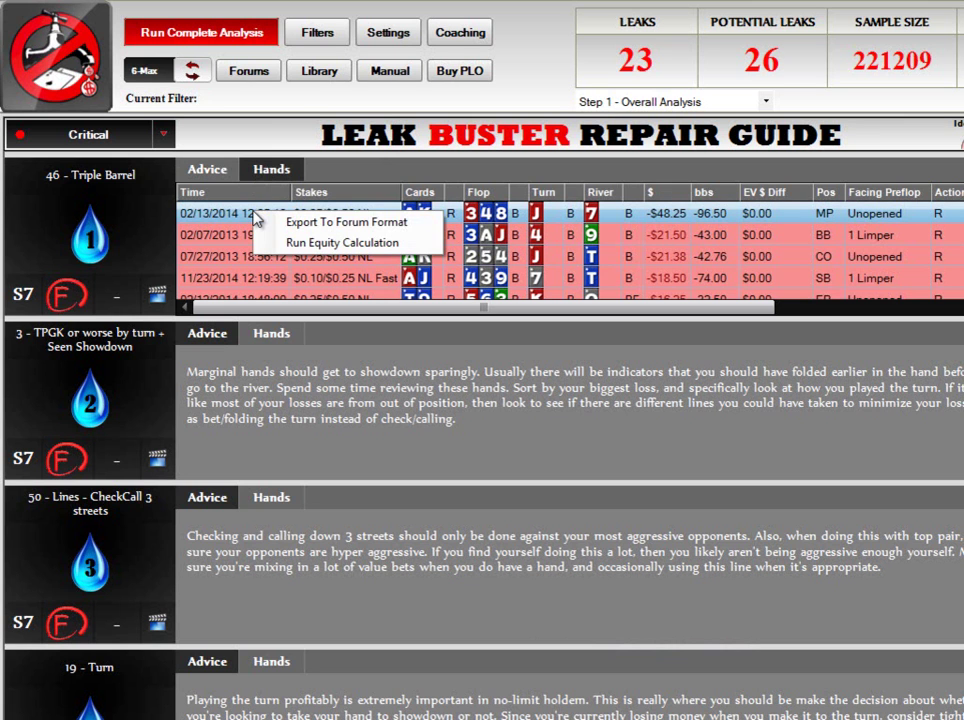
{"action": "left_click", "coordinate": [329, 243]}
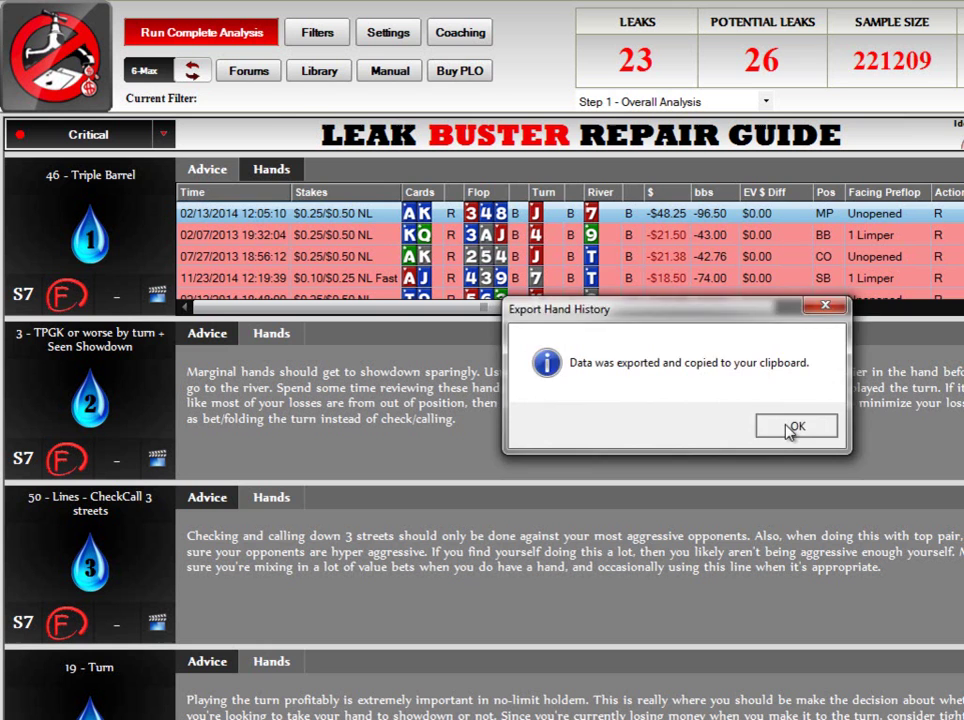
{"action": "left_click", "coordinate": [793, 426]}
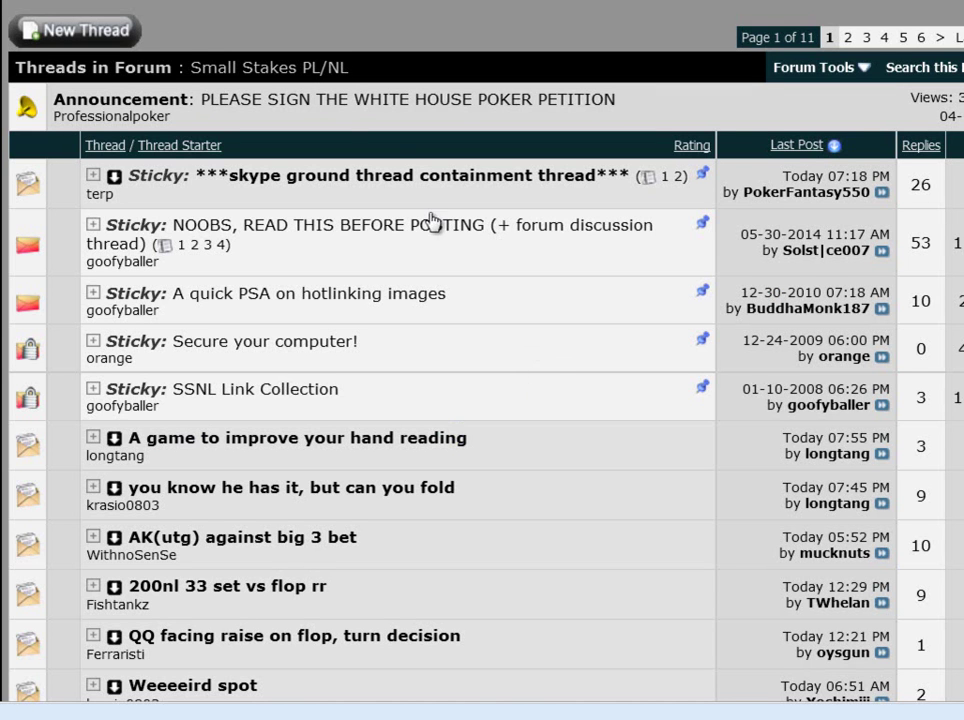
Step: Start a new Small Stakes PL/NL thread titled 'title'
{"action": "left_click", "coordinate": [446, 294]}
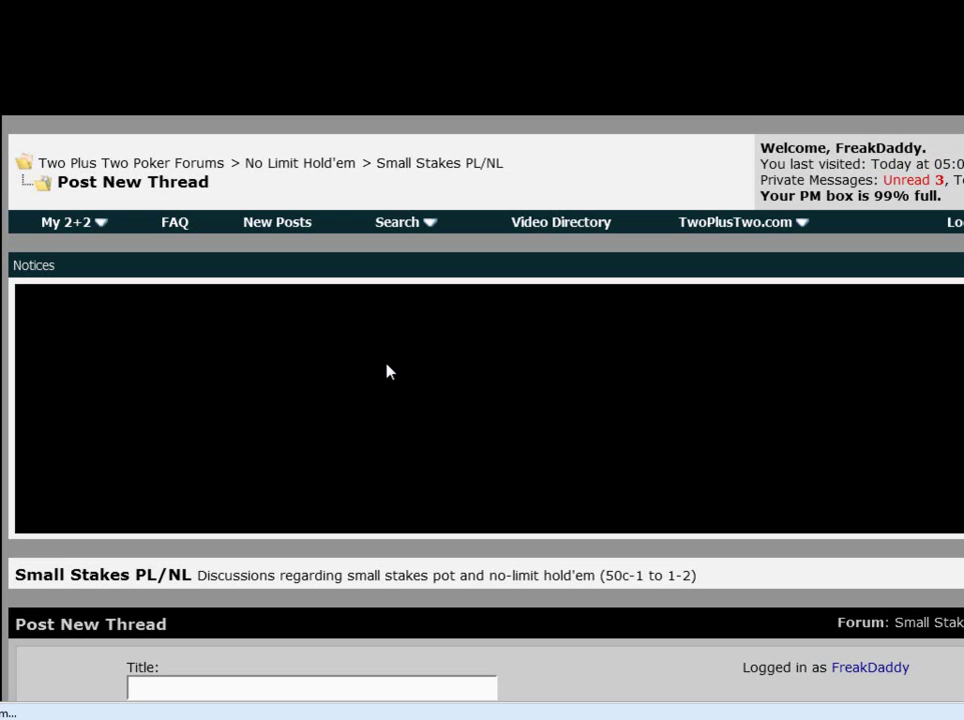
{"action": "scroll", "coordinate": [300, 420], "scroll_direction": "down", "scroll_amount": 2}
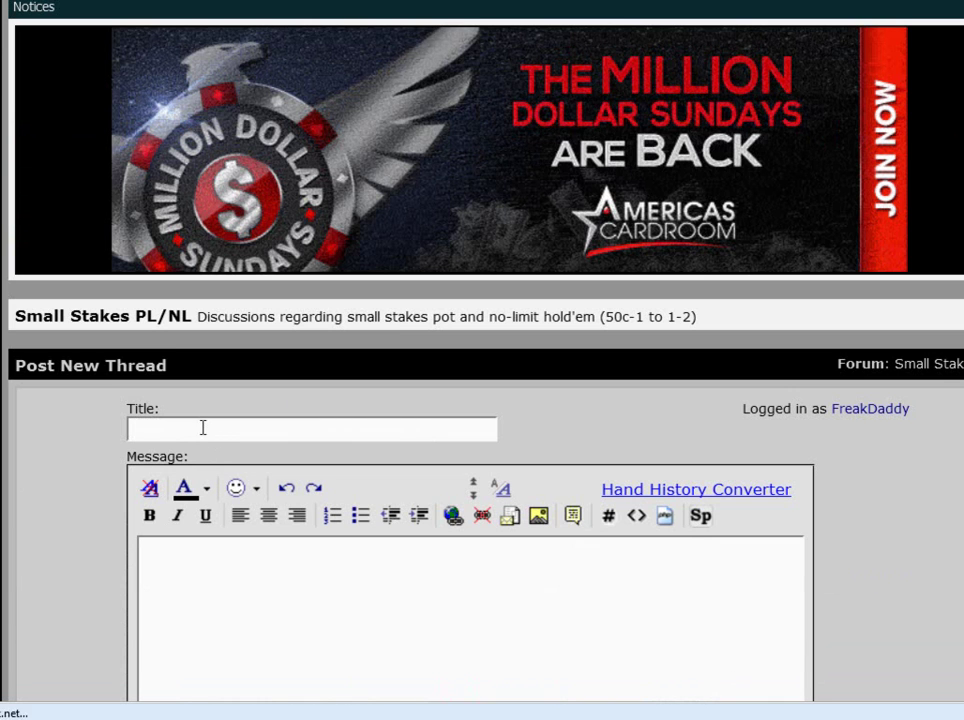
{"action": "left_click", "coordinate": [196, 428]}
{"action": "type", "text": "title"}
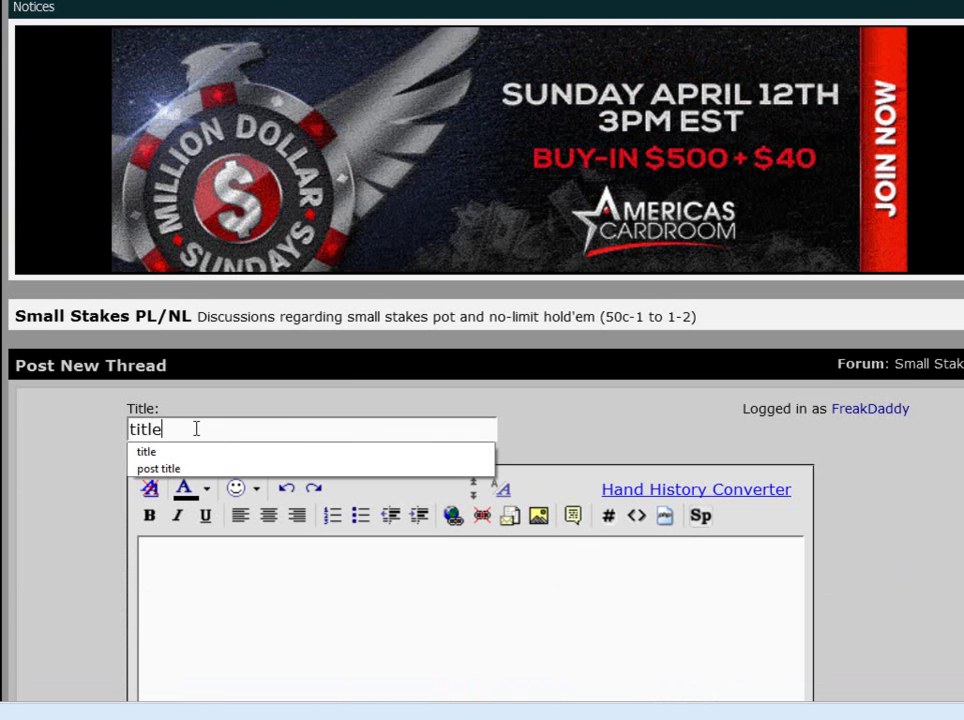
Step: Paste the exported hand history into the message and preview the post
{"action": "left_click", "coordinate": [275, 602]}
{"action": "scroll", "coordinate": [270, 570], "scroll_direction": "down", "scroll_amount": 3}
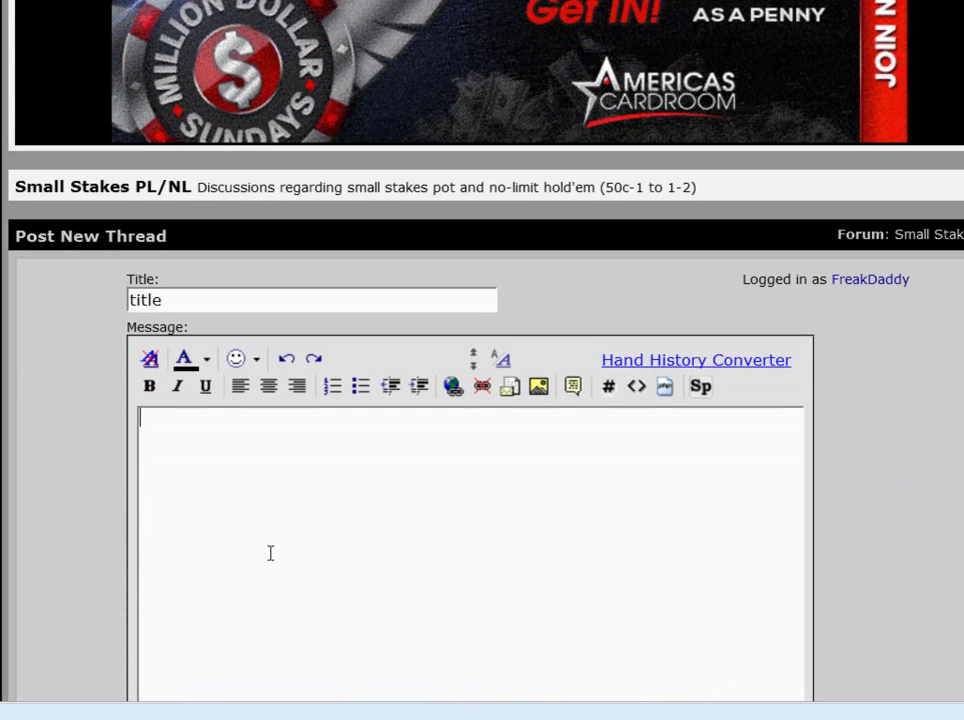
{"action": "key", "text": "ctrl+v"}
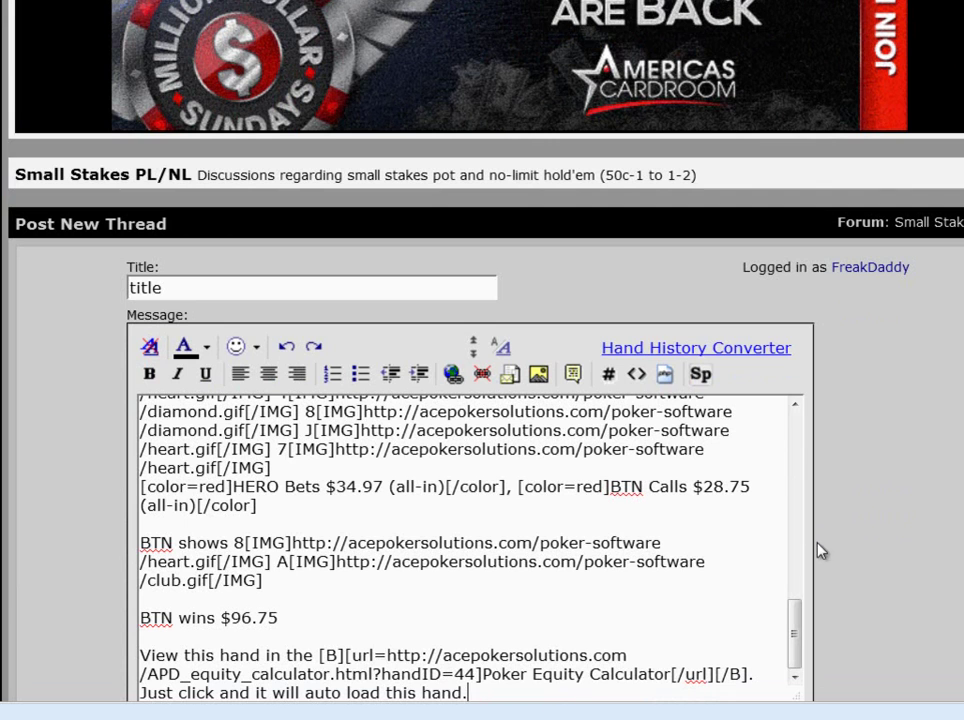
{"action": "right_click", "coordinate": [399, 611]}
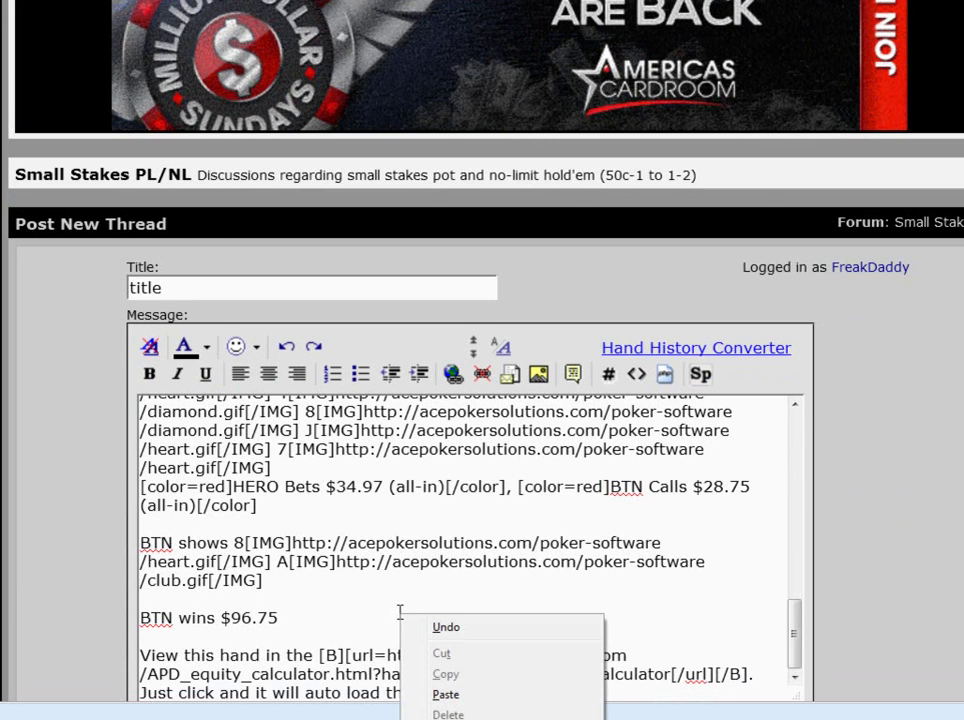
{"action": "left_click", "coordinate": [475, 544]}
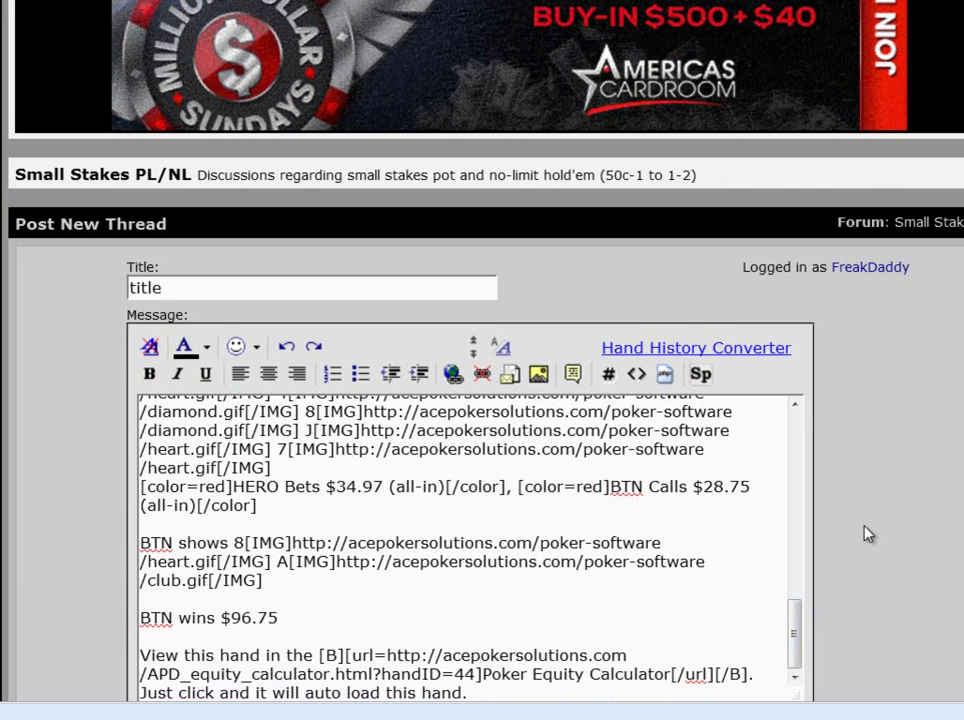
{"action": "scroll", "coordinate": [865, 534], "scroll_direction": "down", "scroll_amount": 4}
{"action": "left_click", "coordinate": [372, 565]}
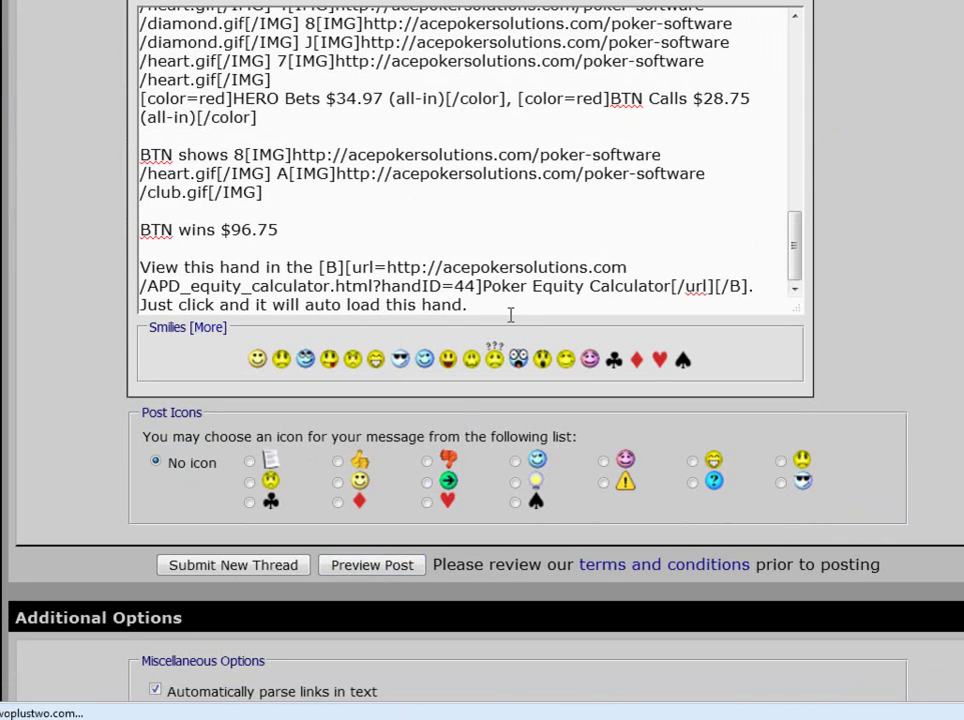
{"action": "scroll", "coordinate": [508, 325], "scroll_direction": "down", "scroll_amount": 6}
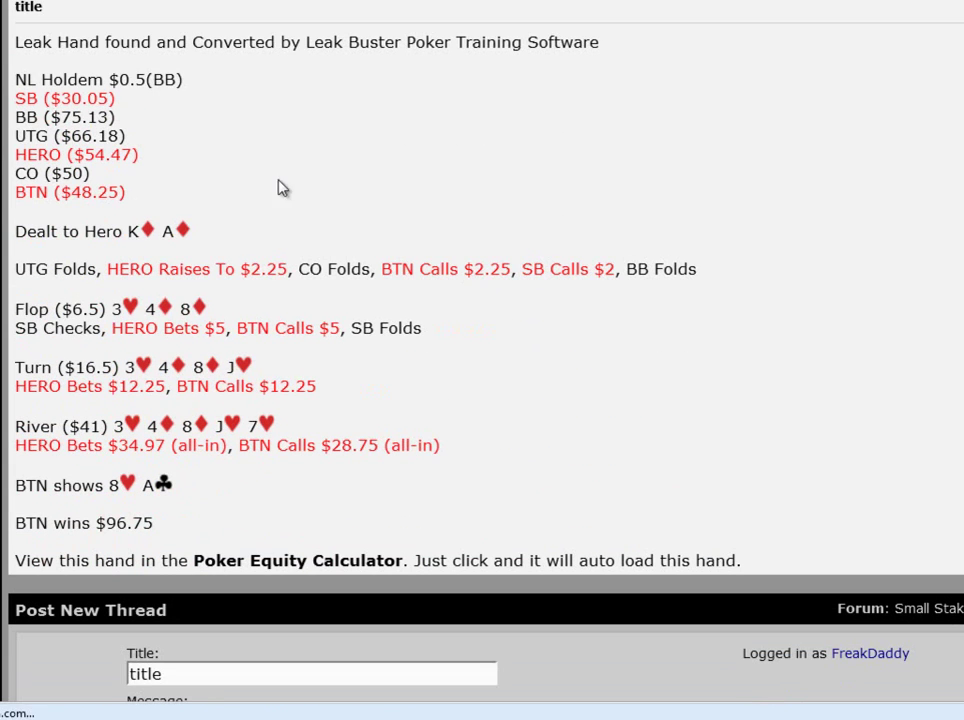
Step: Open the previewed hand in the Poker Equity Calculator from its link
{"action": "left_click", "coordinate": [272, 564]}
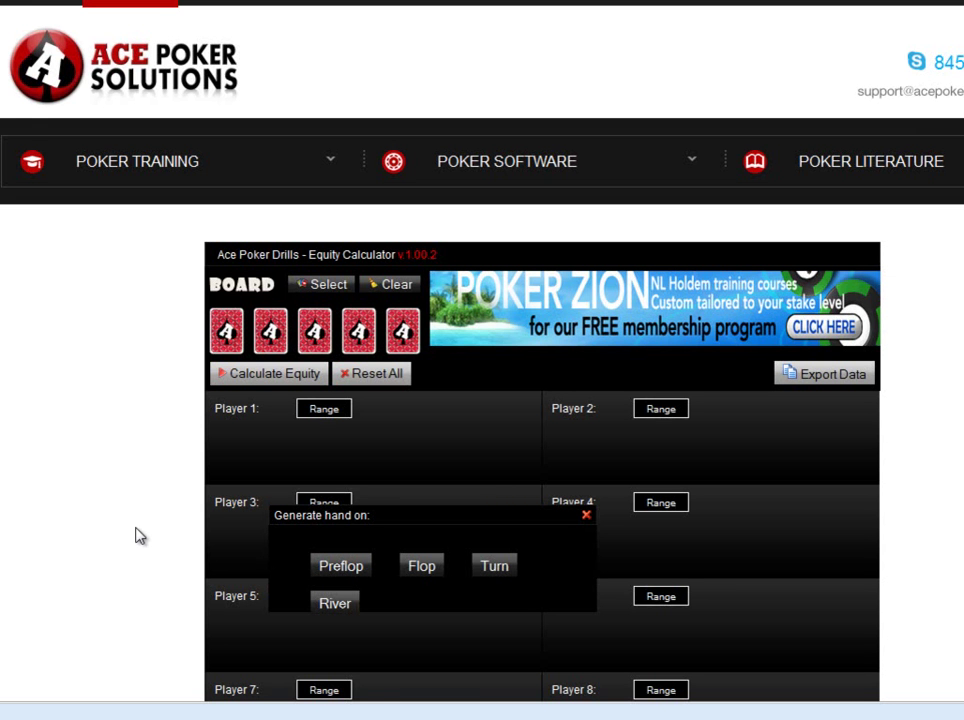
Step: Generate the hand as of the Turn in the Ace Poker Drills Equity Calculator
{"action": "scroll", "coordinate": [140, 536], "scroll_direction": "down", "scroll_amount": 1}
{"action": "scroll", "coordinate": [138, 536], "scroll_direction": "down", "scroll_amount": 2}
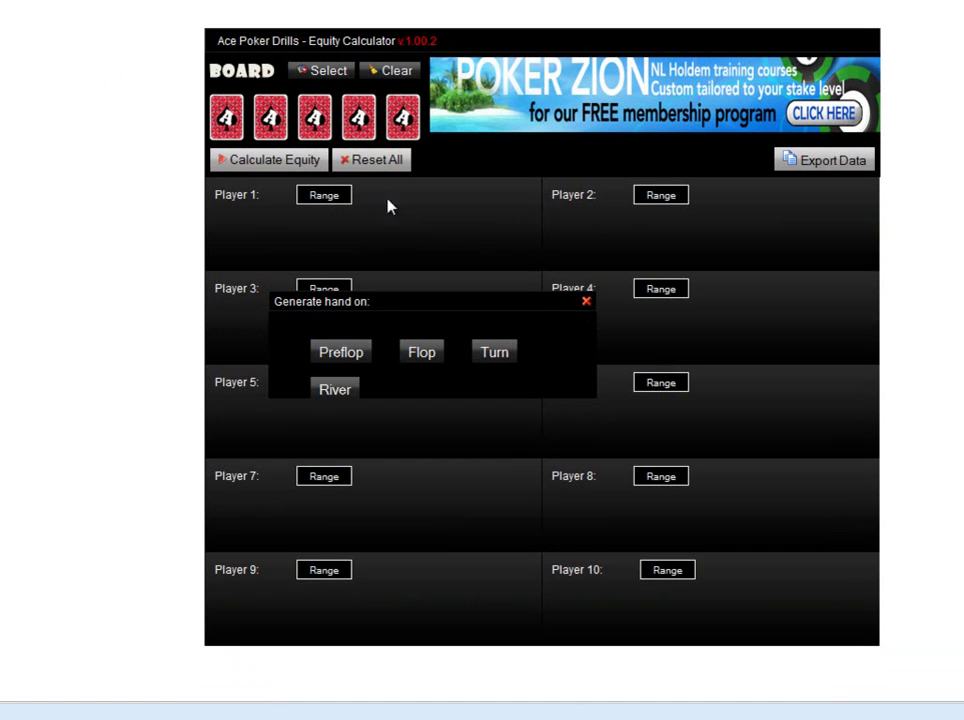
{"action": "left_click", "coordinate": [497, 357]}
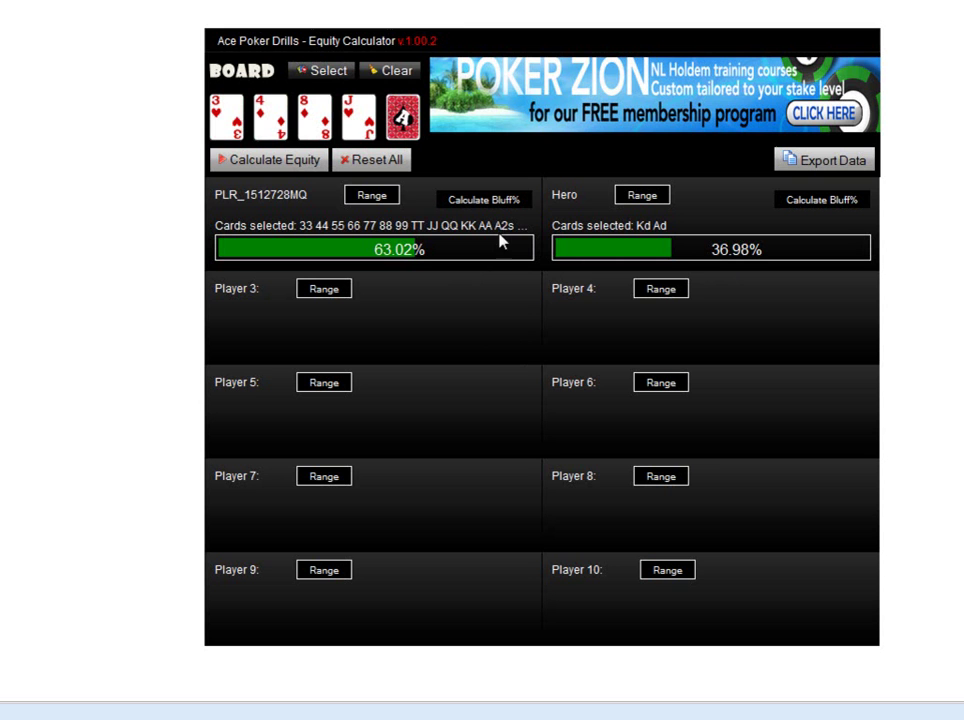
Step: Widen the opponent's range with A8s at Not Very Likely (40%), T9o and T8o, and save it
{"action": "left_click", "coordinate": [372, 198]}
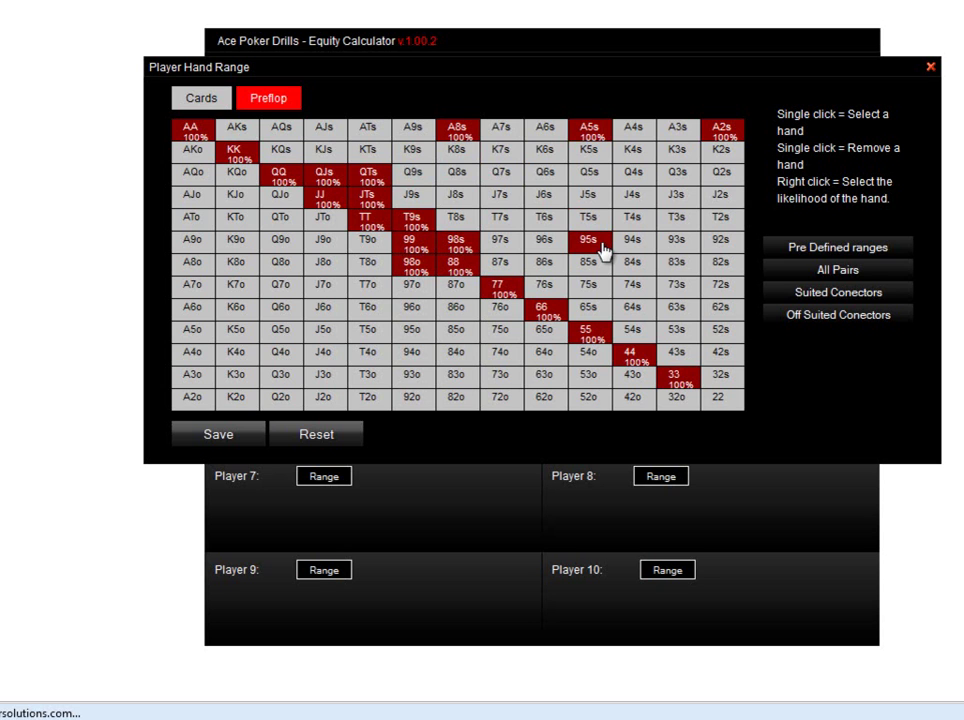
{"action": "right_click", "coordinate": [455, 133]}
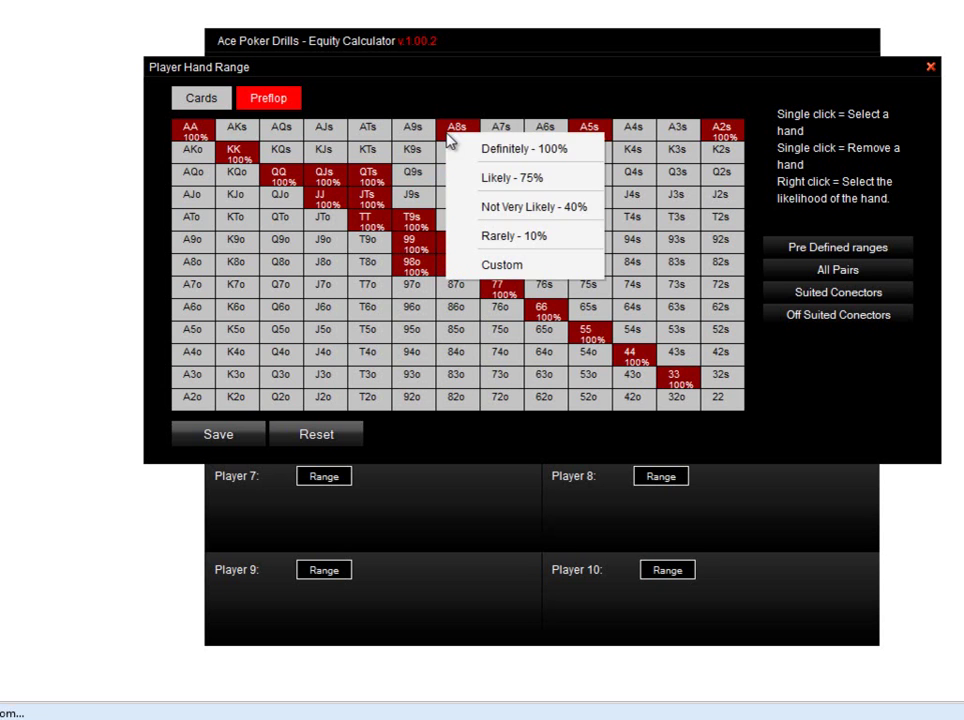
{"action": "left_click", "coordinate": [497, 207]}
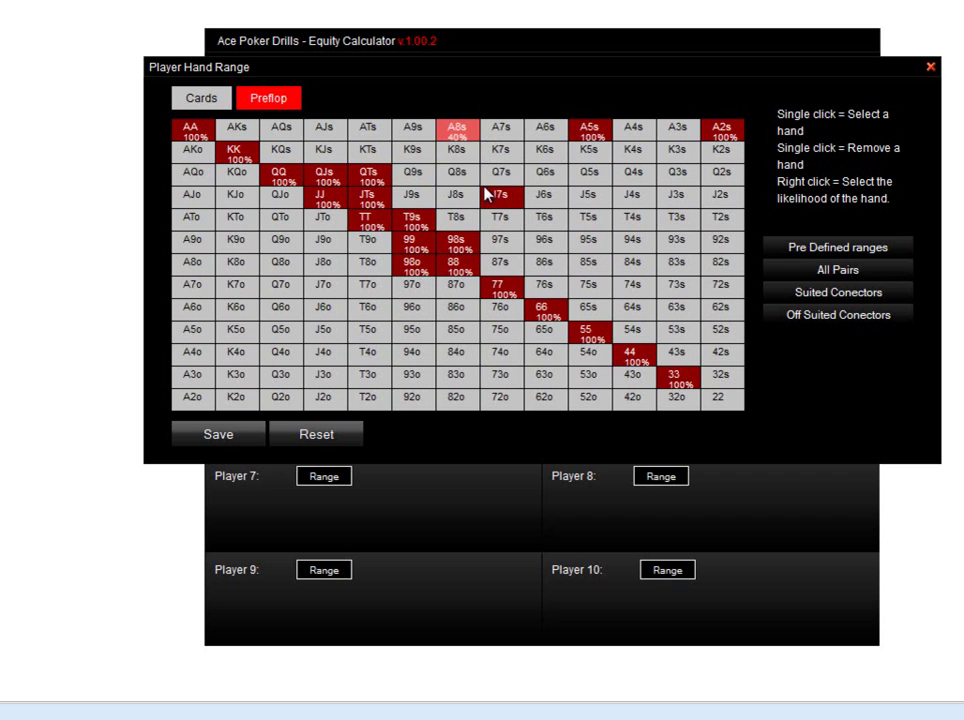
{"action": "left_click", "coordinate": [372, 249]}
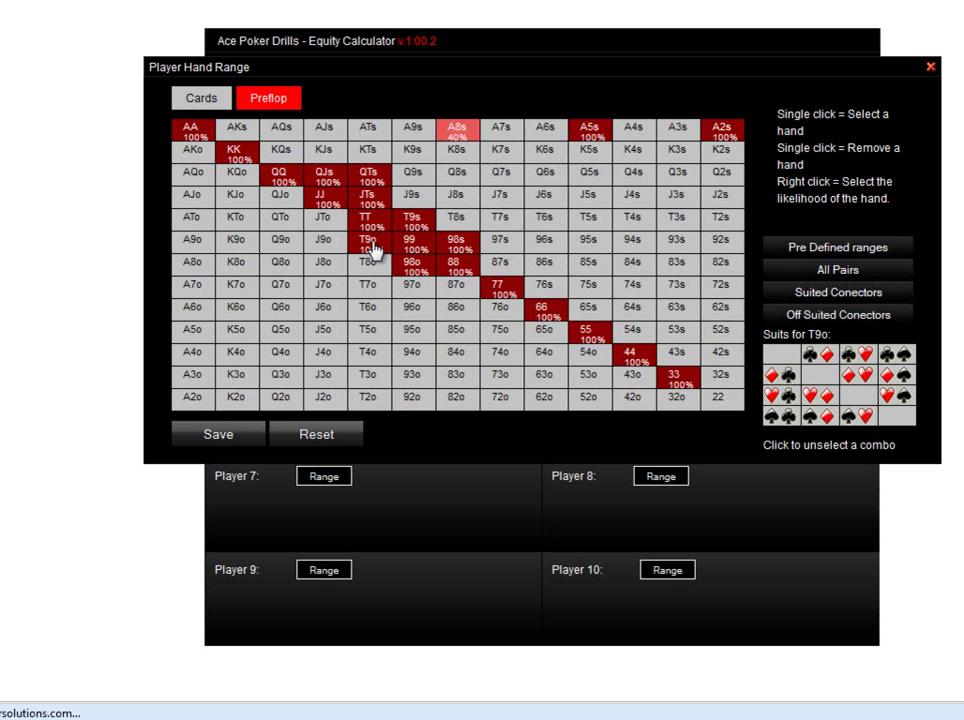
{"action": "left_click", "coordinate": [372, 270]}
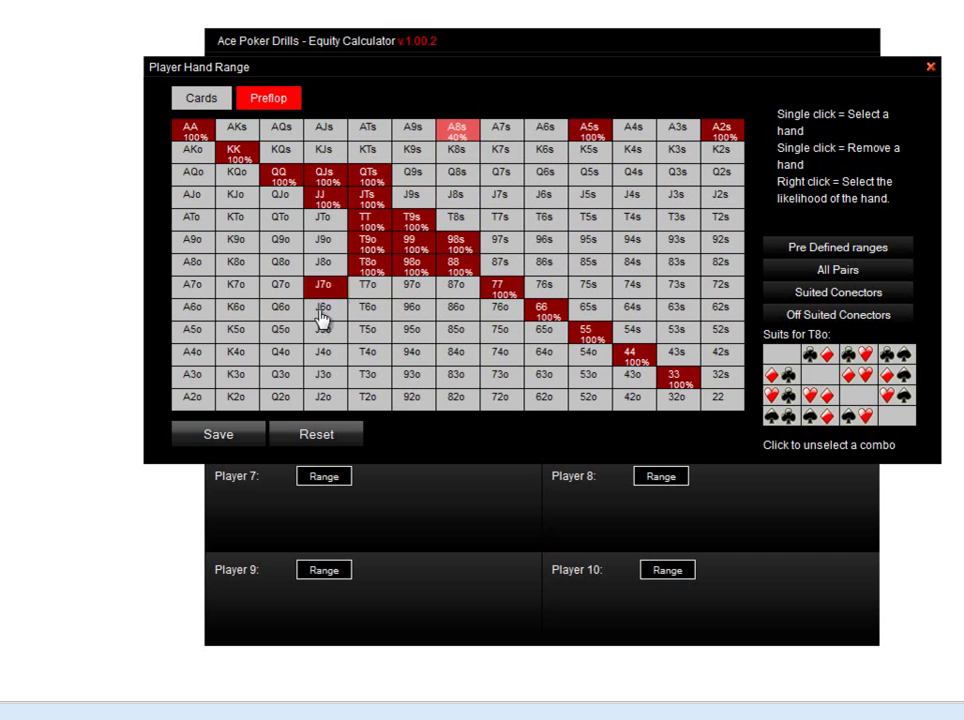
{"action": "left_click", "coordinate": [220, 436]}
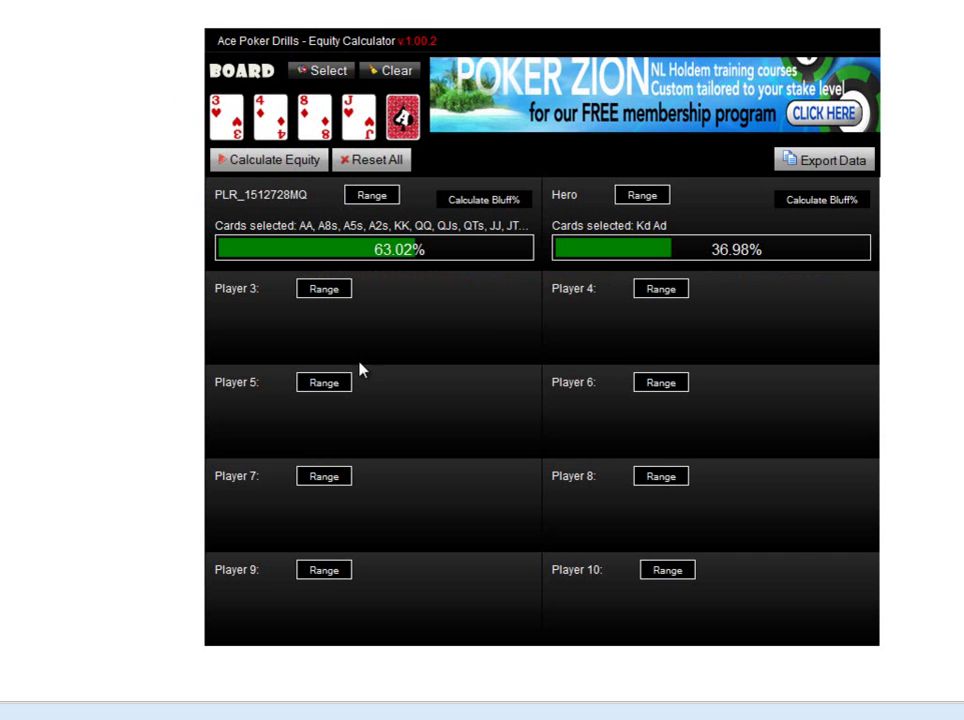
Step: Recalculate to Hero 54.97% vs 45.03% and export the results to the clipboard
{"action": "left_click", "coordinate": [305, 162]}
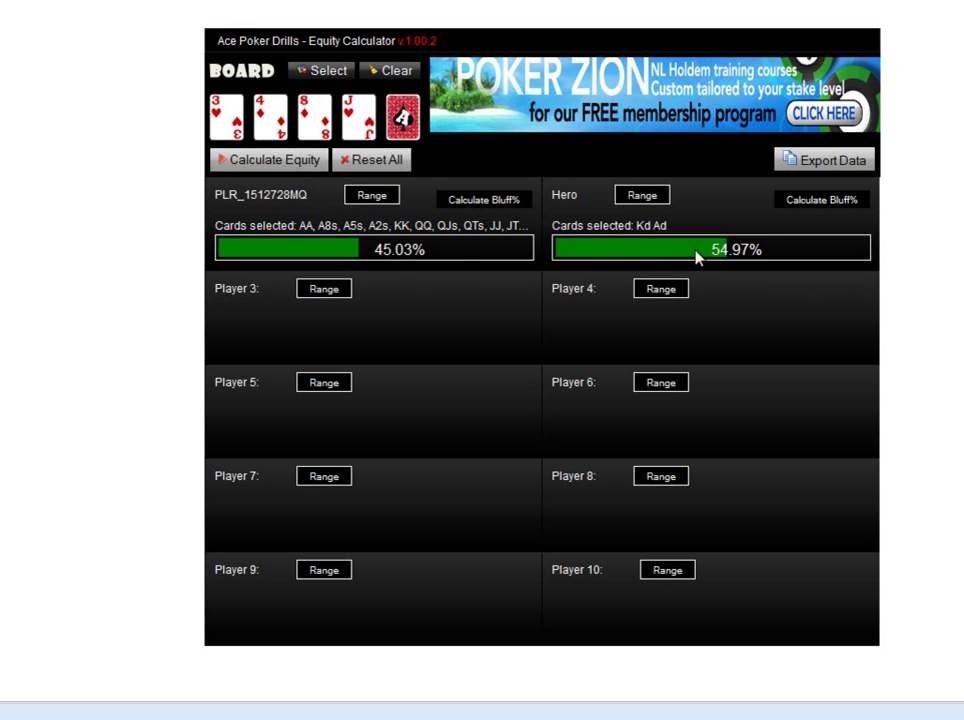
{"action": "left_click", "coordinate": [809, 161]}
{"action": "left_click", "coordinate": [598, 276]}
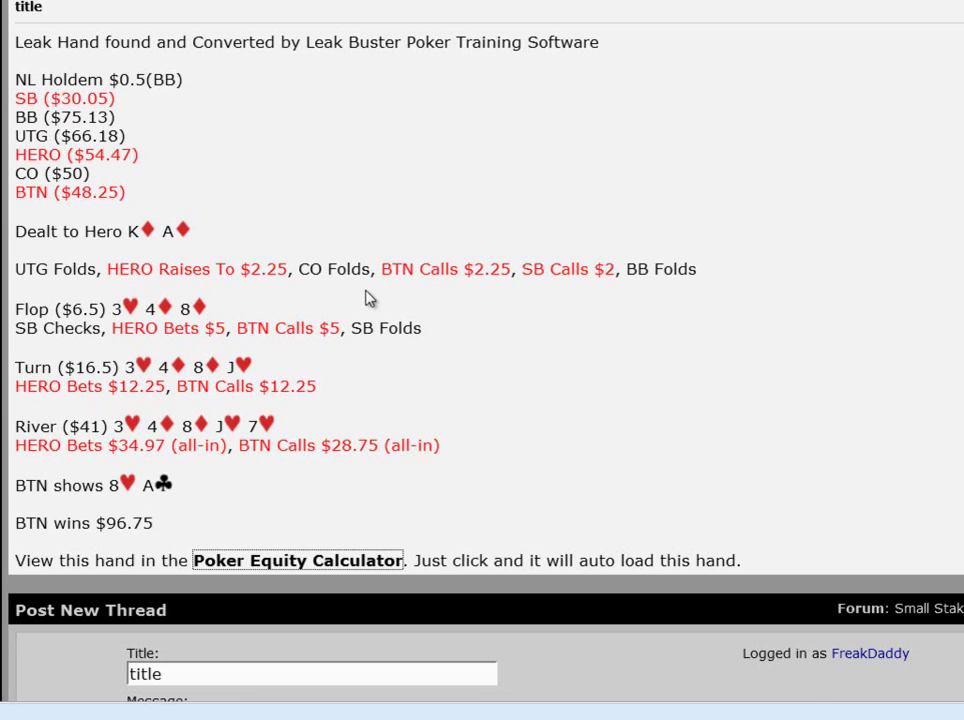
Step: Paste the equity results on a new line below the hand history and review the draft
{"action": "scroll", "coordinate": [368, 297], "scroll_direction": "down", "scroll_amount": 5}
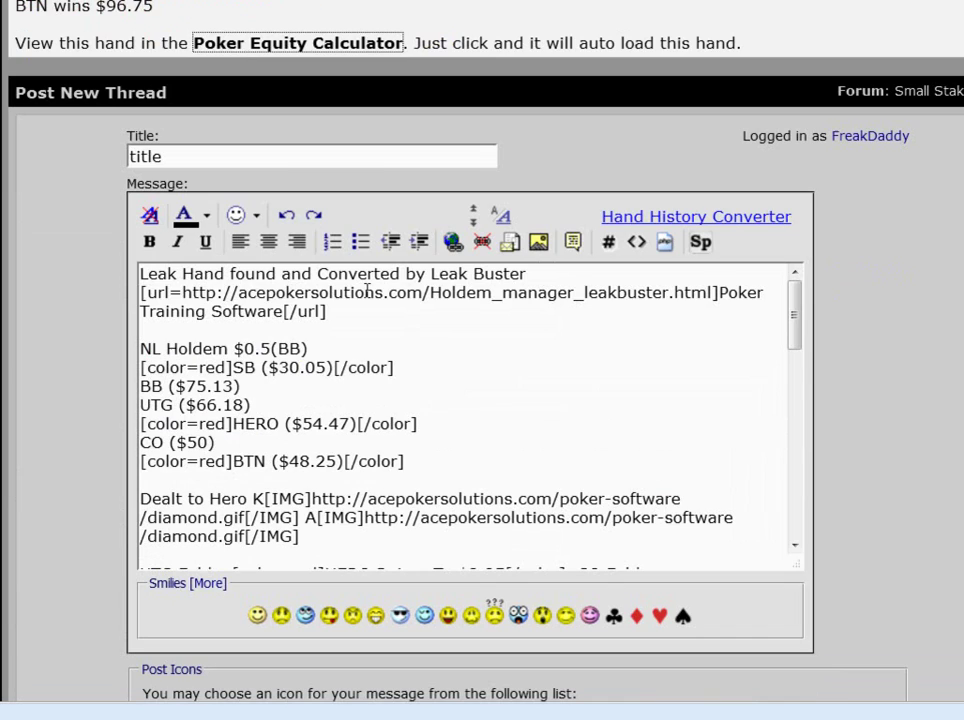
{"action": "scroll", "coordinate": [793, 385], "scroll_direction": "down", "scroll_amount": 4}
{"action": "left_click_drag", "start_coordinate": [793, 385], "coordinate": [781, 523]}
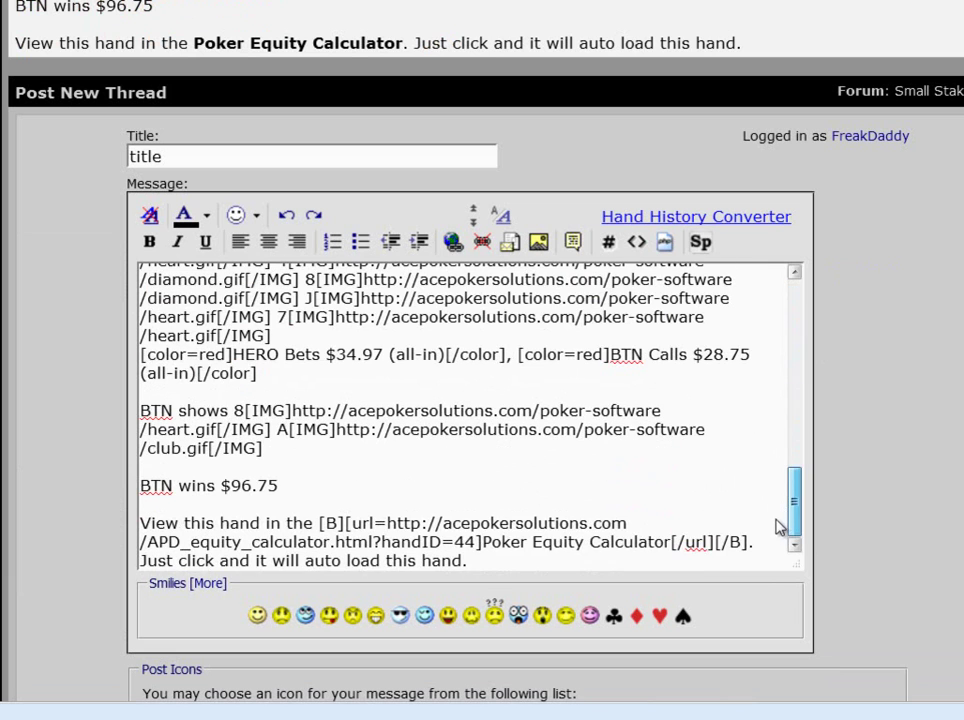
{"action": "left_click", "coordinate": [535, 557]}
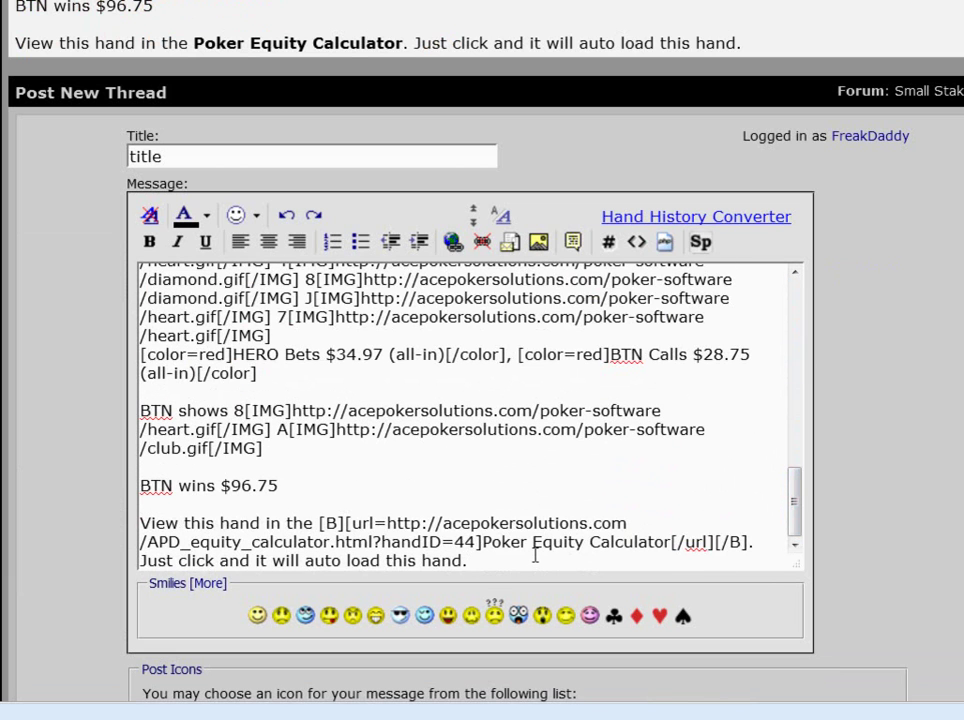
{"action": "key", "text": "Return"}
{"action": "key", "text": "Return"}
{"action": "key", "text": "ctrl+v"}
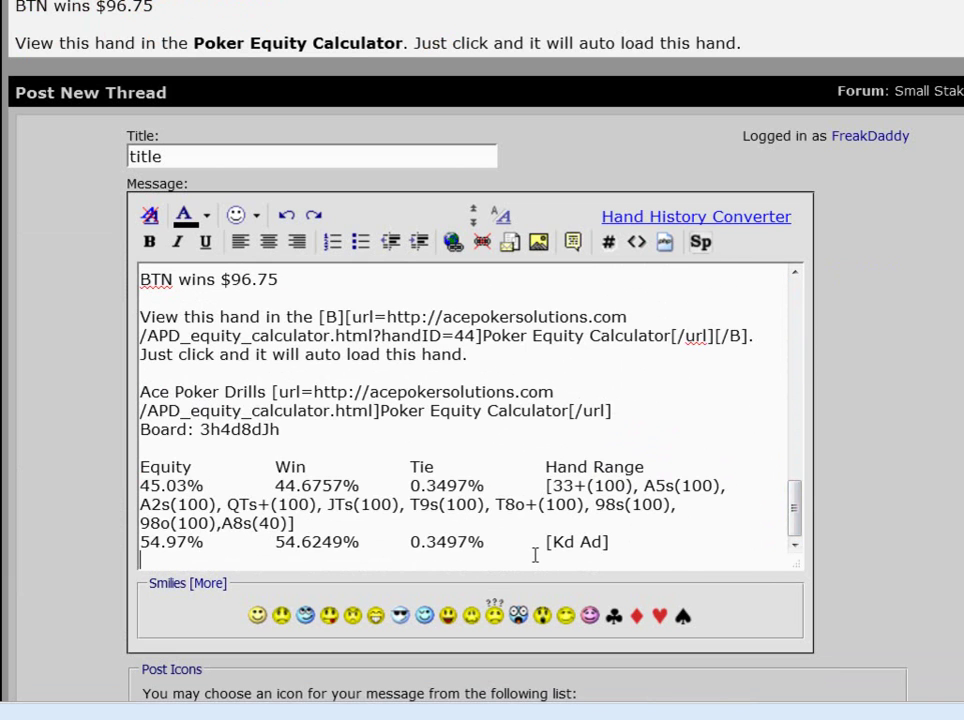
{"action": "scroll", "coordinate": [544, 545], "scroll_direction": "down", "scroll_amount": 2}
{"action": "scroll", "coordinate": [542, 558], "scroll_direction": "down", "scroll_amount": 2}
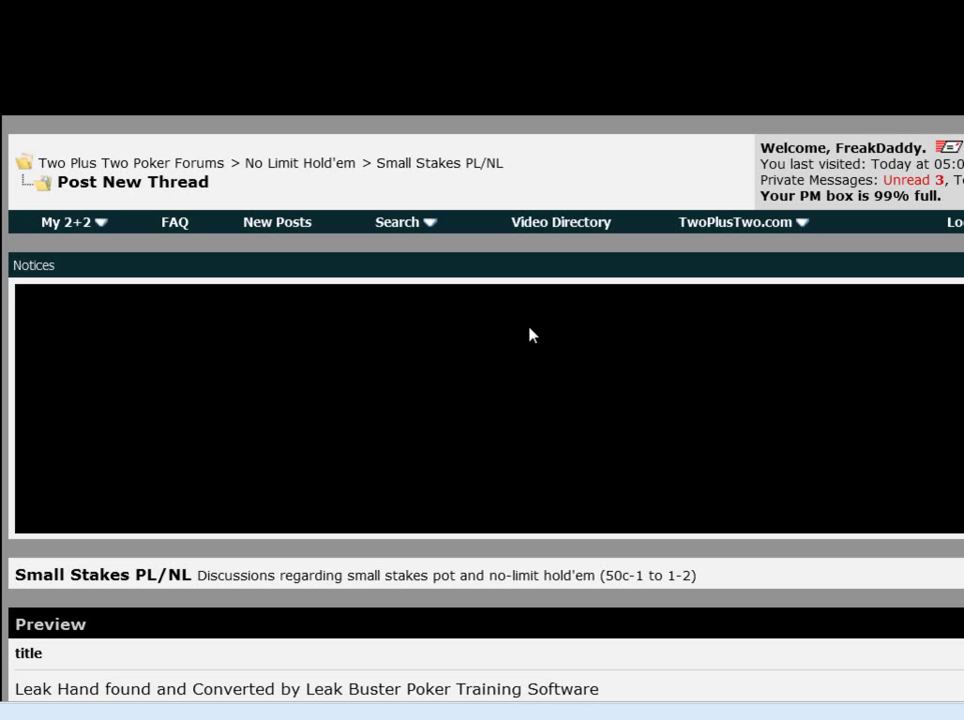
{"action": "scroll", "coordinate": [520, 330], "scroll_direction": "down", "scroll_amount": 5}
{"action": "scroll", "coordinate": [487, 323], "scroll_direction": "down", "scroll_amount": 3}
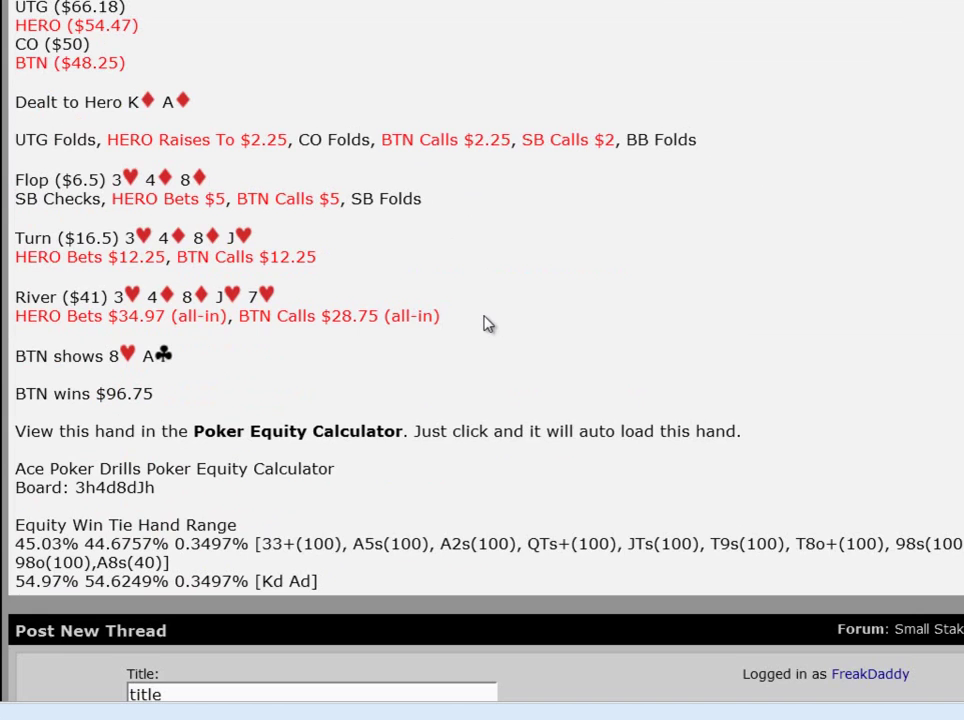
{"action": "scroll", "coordinate": [487, 323], "scroll_direction": "up", "scroll_amount": 3}
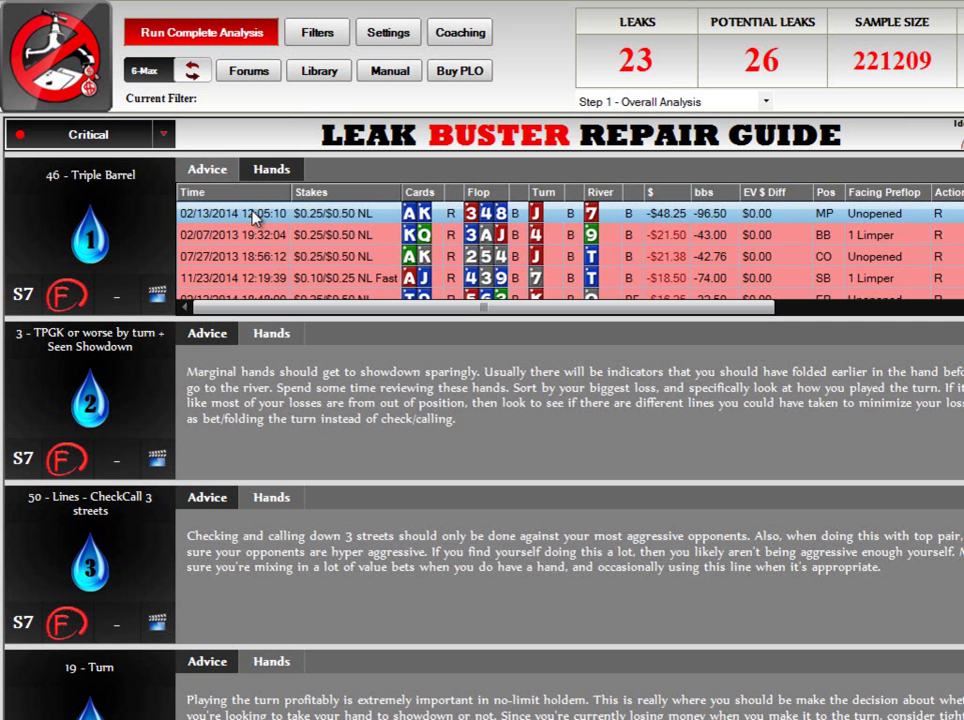
Step: Close the first Triple Barrel hand's menu unused, then advance PowerPoint to the 'Improve your Review!' slide
{"action": "right_click", "coordinate": [253, 217]}
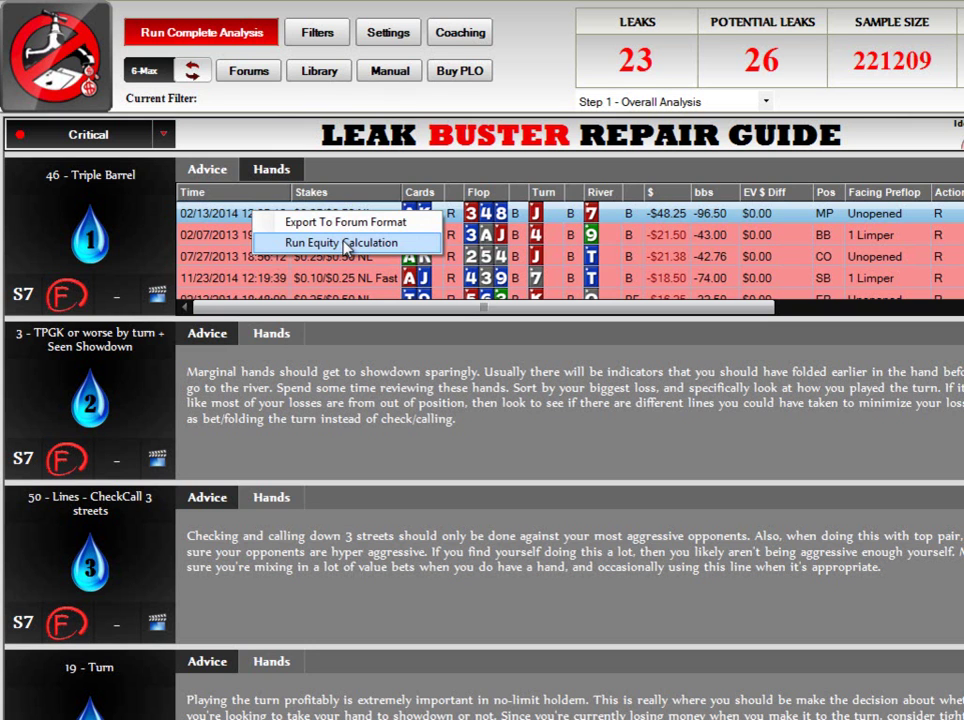
{"action": "left_click", "coordinate": [288, 140]}
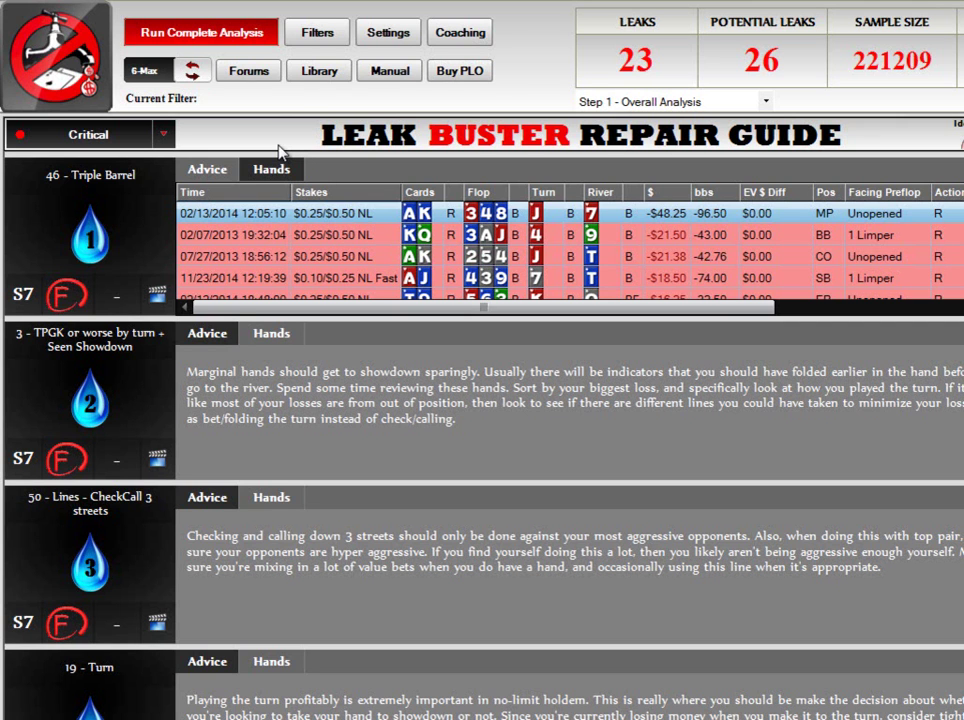
{"action": "right_click", "coordinate": [256, 210]}
{"action": "left_click", "coordinate": [288, 140]}
{"action": "left_click", "coordinate": [215, 700]}
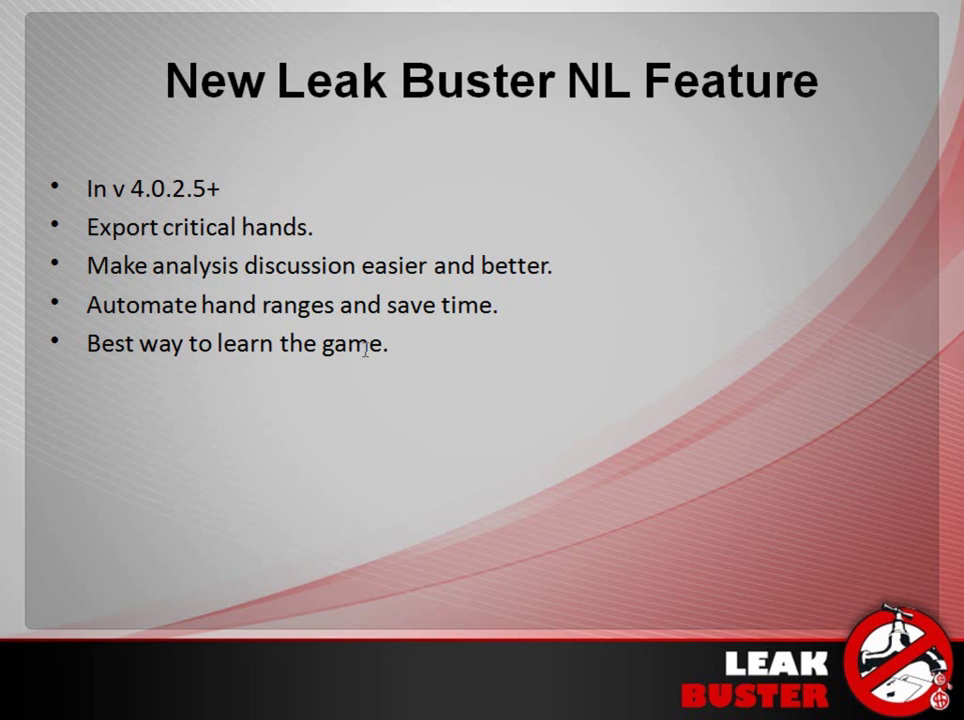
{"action": "key", "text": "Right"}
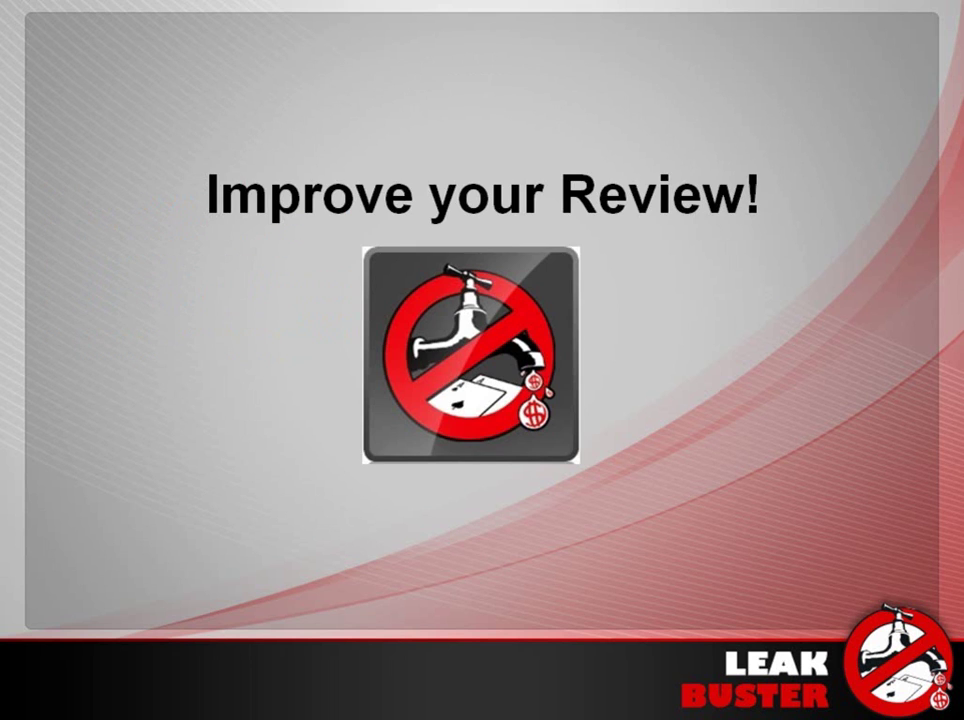